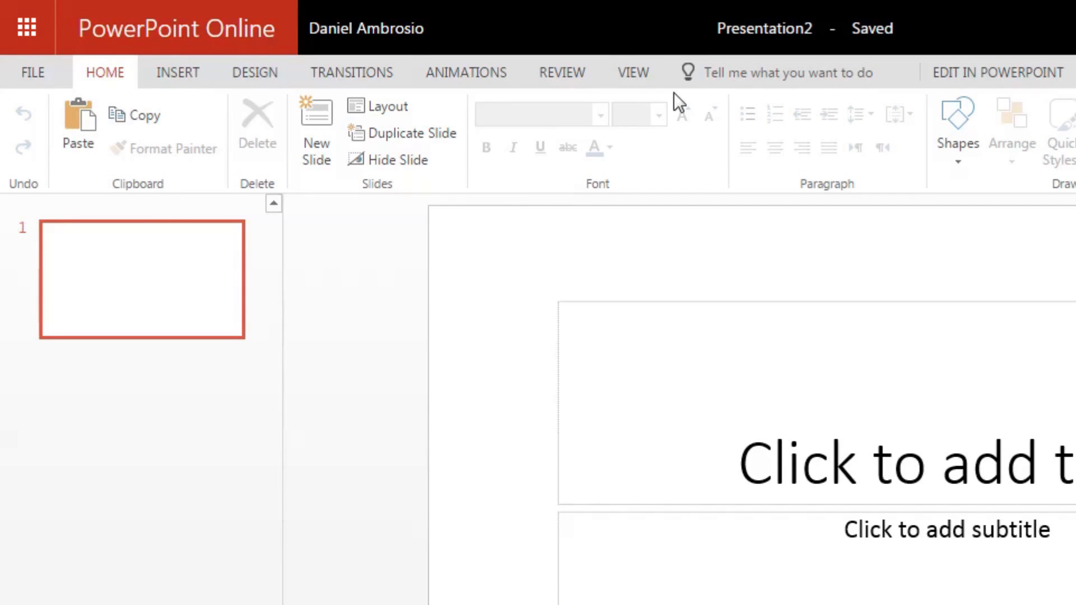
Step: Rename the presentation to '13 Colonies project' and open it in desktop PowerPoint
{"action": "left_click", "coordinate": [757, 28]}
{"action": "type", "text": "1"}
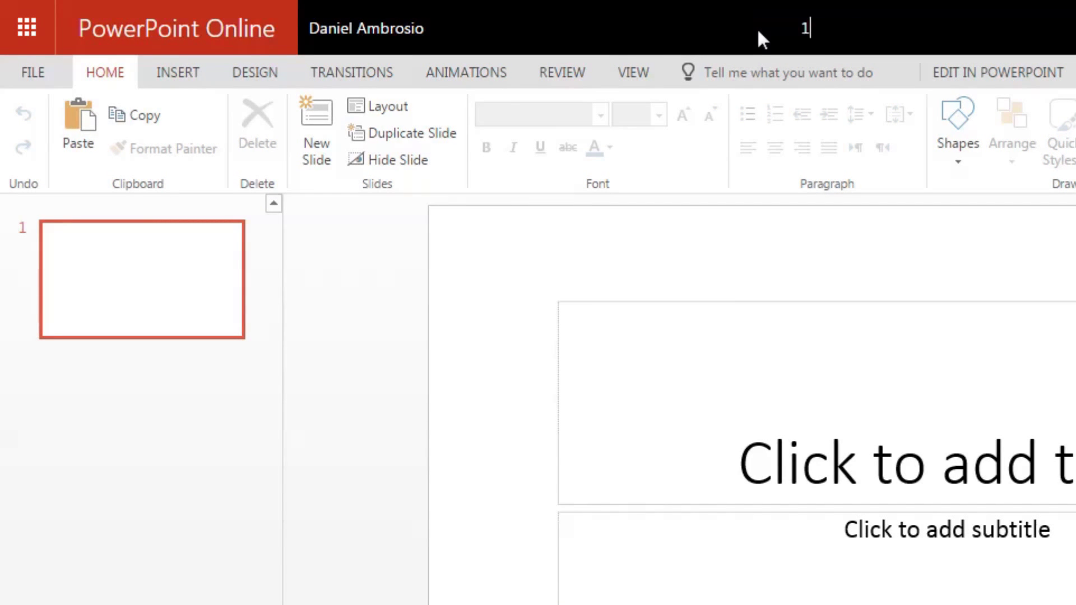
{"action": "type", "text": "3 Colonies pr"}
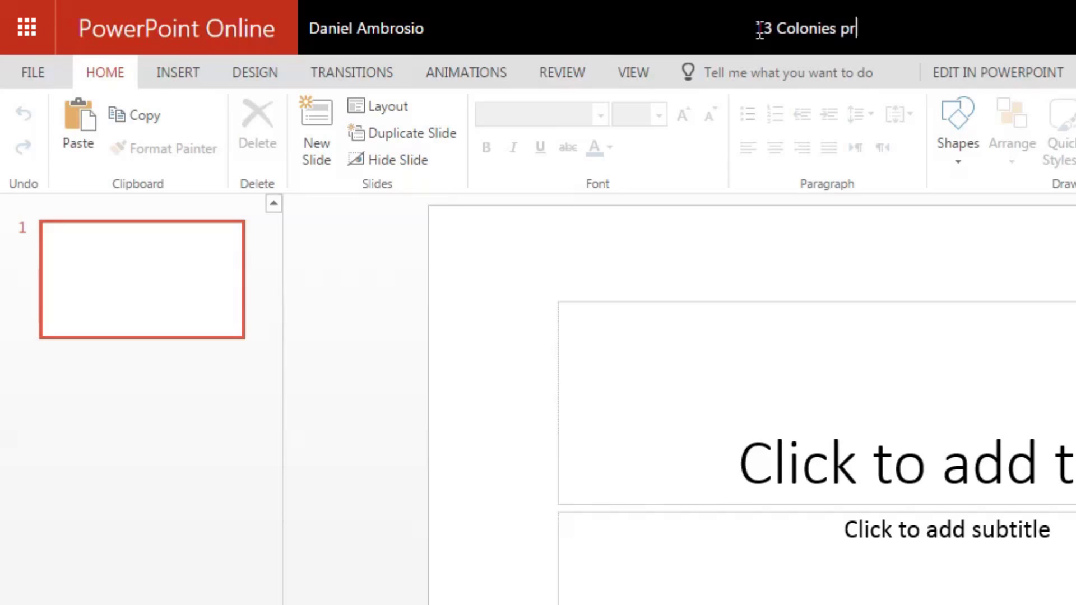
{"action": "type", "text": "oject"}
{"action": "key", "text": "Return"}
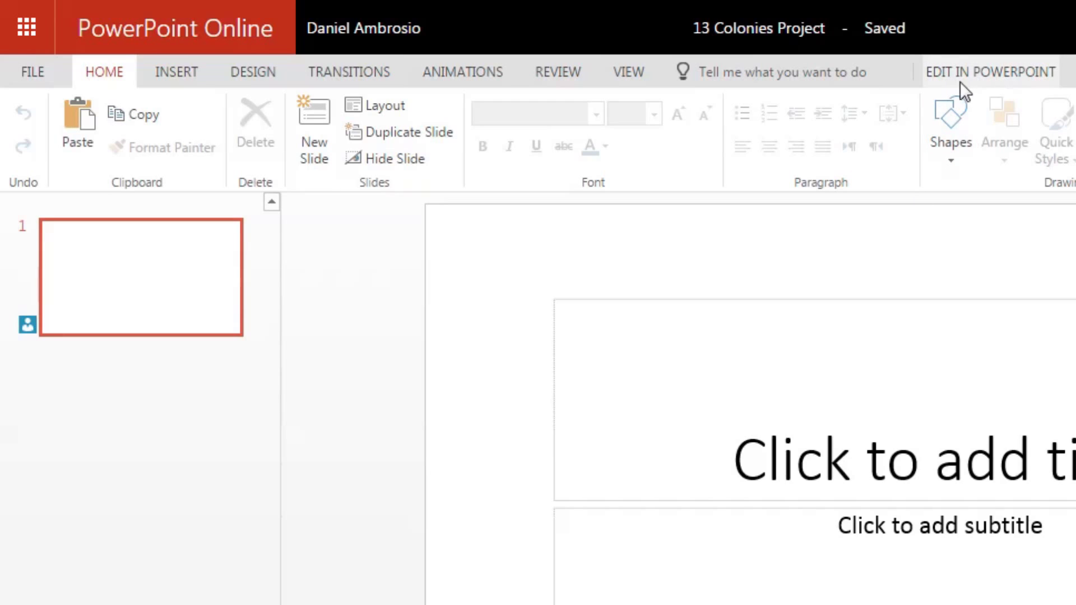
{"action": "left_click", "coordinate": [995, 78]}
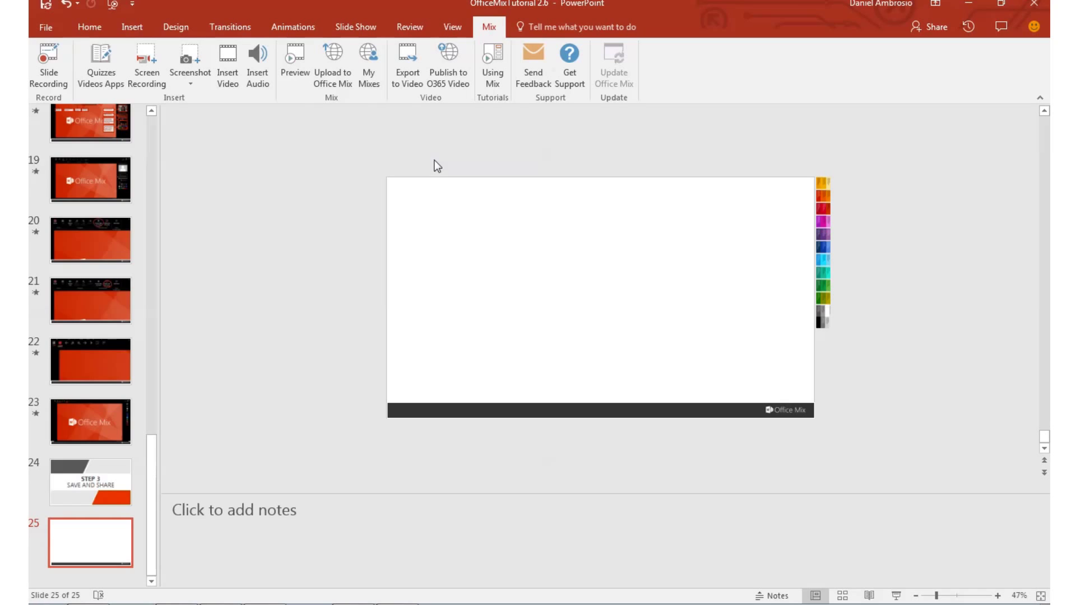
Step: Export the mix to video at Full HD (1080p) and go on to choose the save location
{"action": "left_click", "coordinate": [409, 80]}
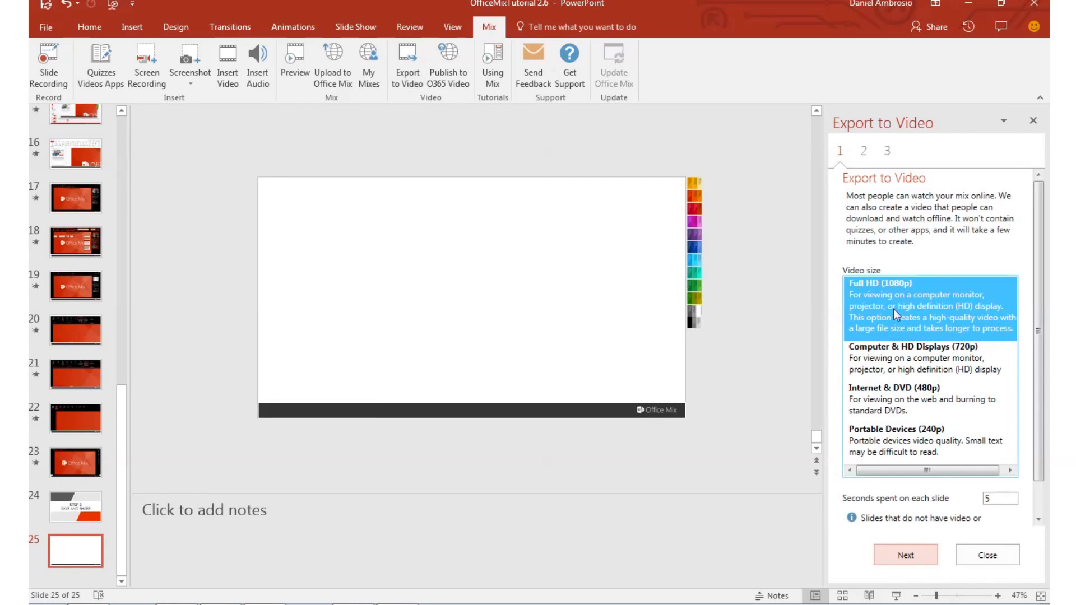
{"action": "left_click", "coordinate": [903, 551]}
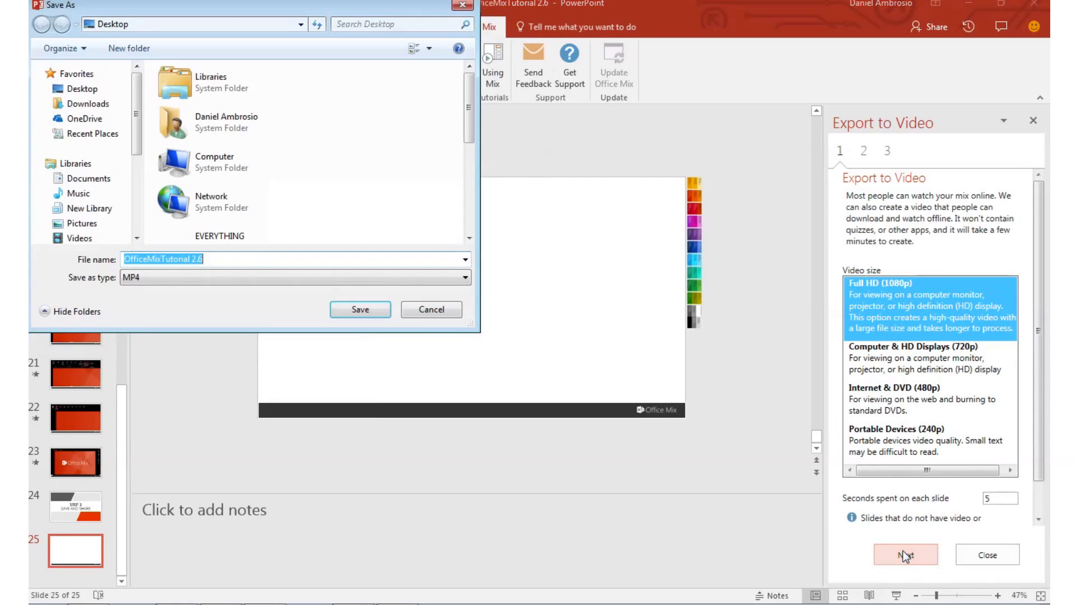
Step: Save the MP4 to the Desktop as '13 Colonies Project', starting the export
{"action": "left_click", "coordinate": [93, 89]}
{"action": "left_click_drag", "start_coordinate": [232, 259], "coordinate": [125, 259]}
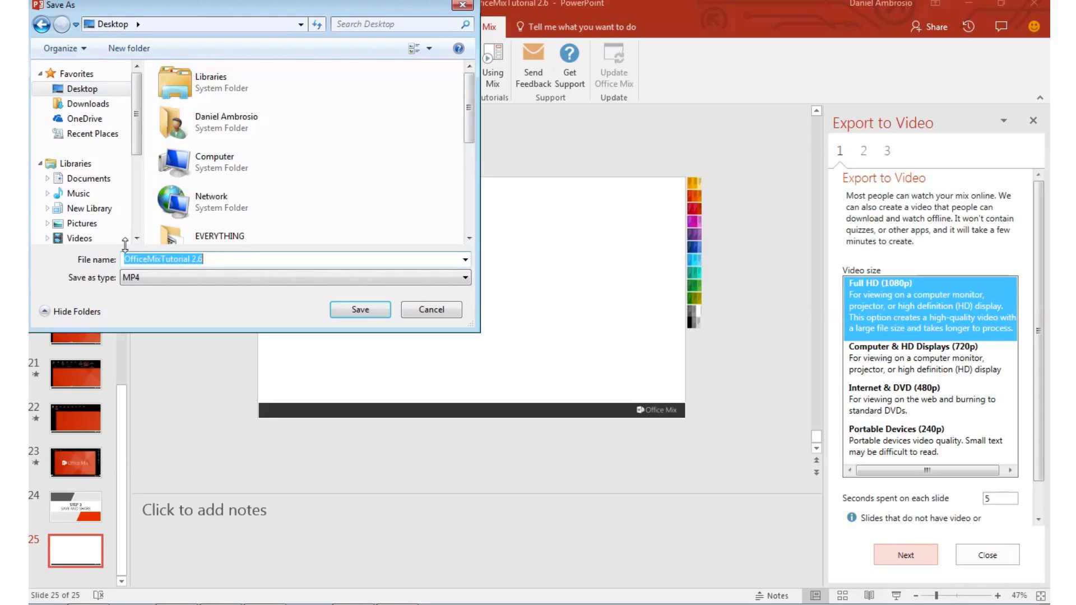
{"action": "type", "text": "13 "}
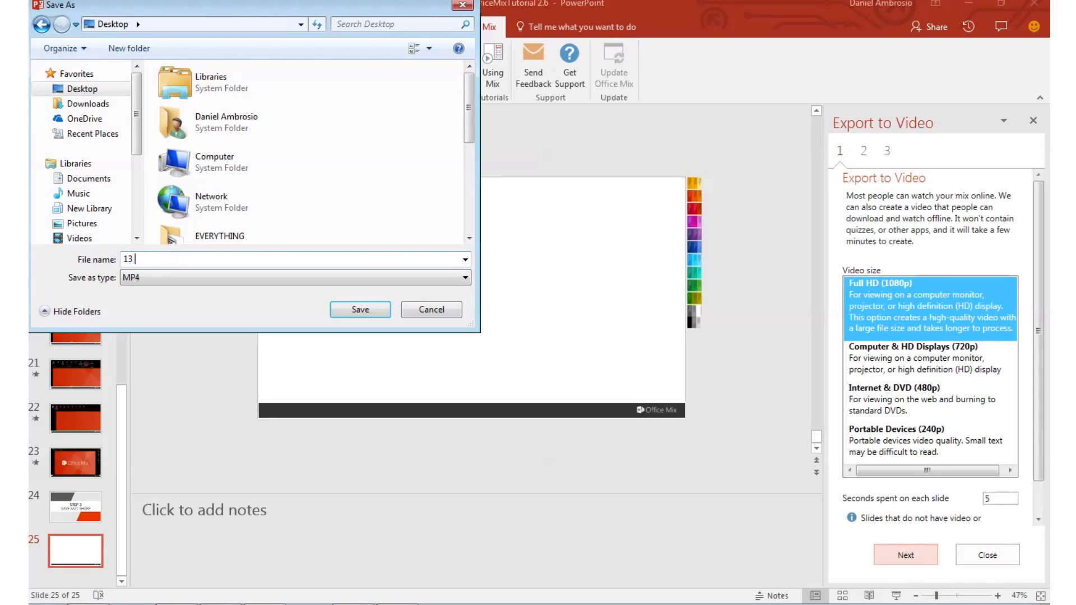
{"action": "type", "text": "Colonies Project"}
{"action": "left_click", "coordinate": [370, 310]}
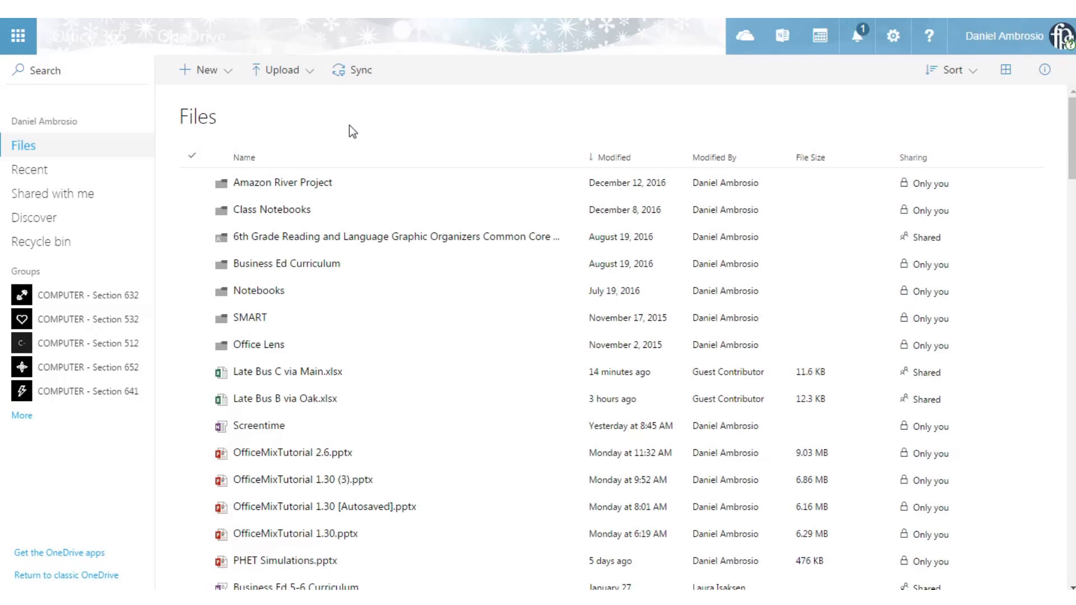
Step: Upload the 13 Colonies Project video from the Desktop into OneDrive Files
{"action": "left_click", "coordinate": [311, 73]}
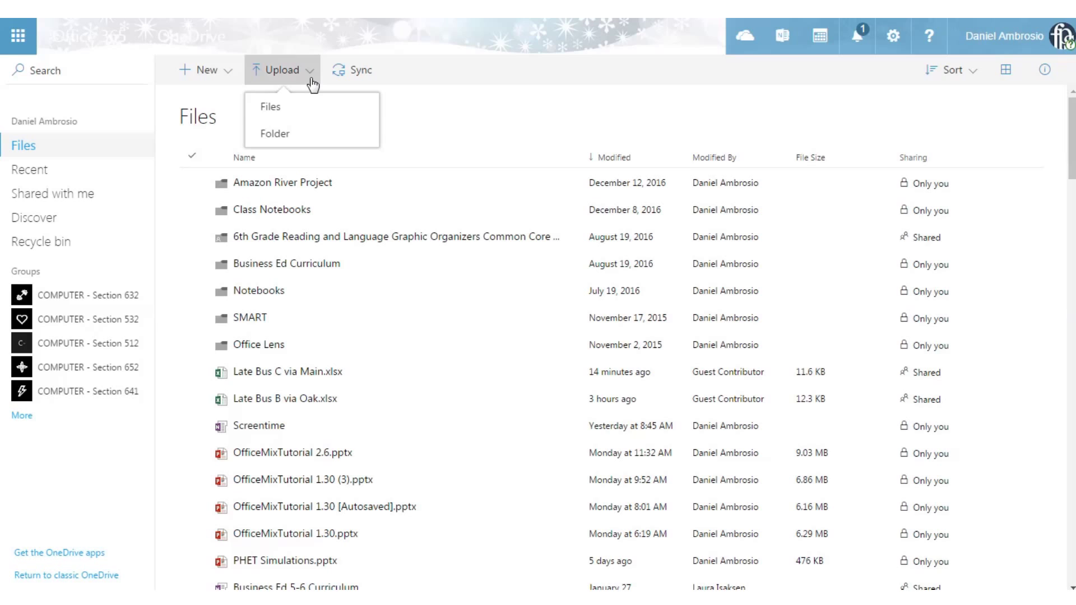
{"action": "left_click", "coordinate": [301, 106]}
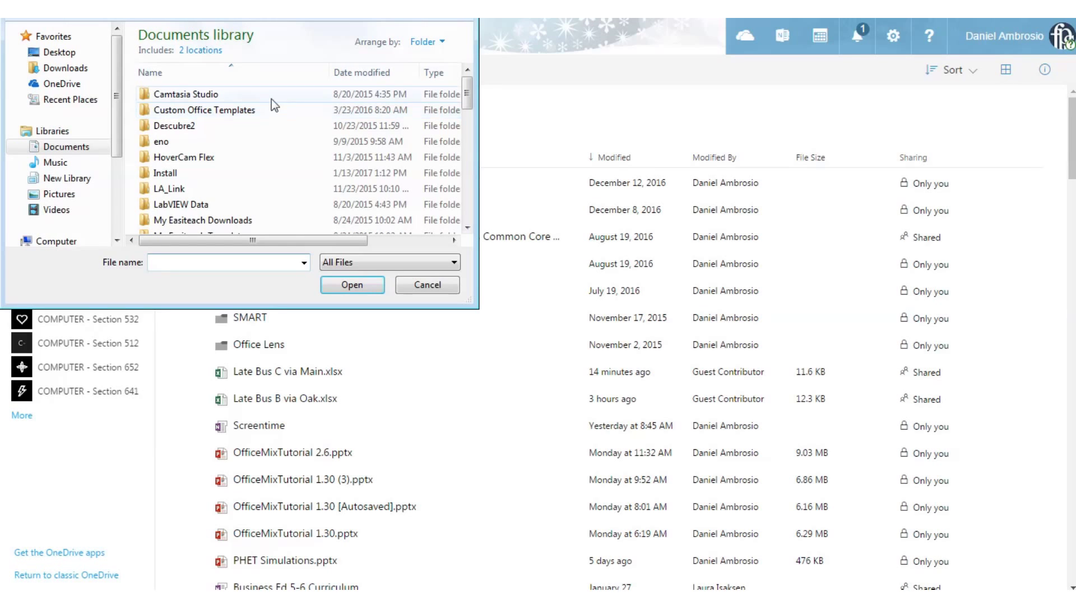
{"action": "left_click", "coordinate": [77, 50]}
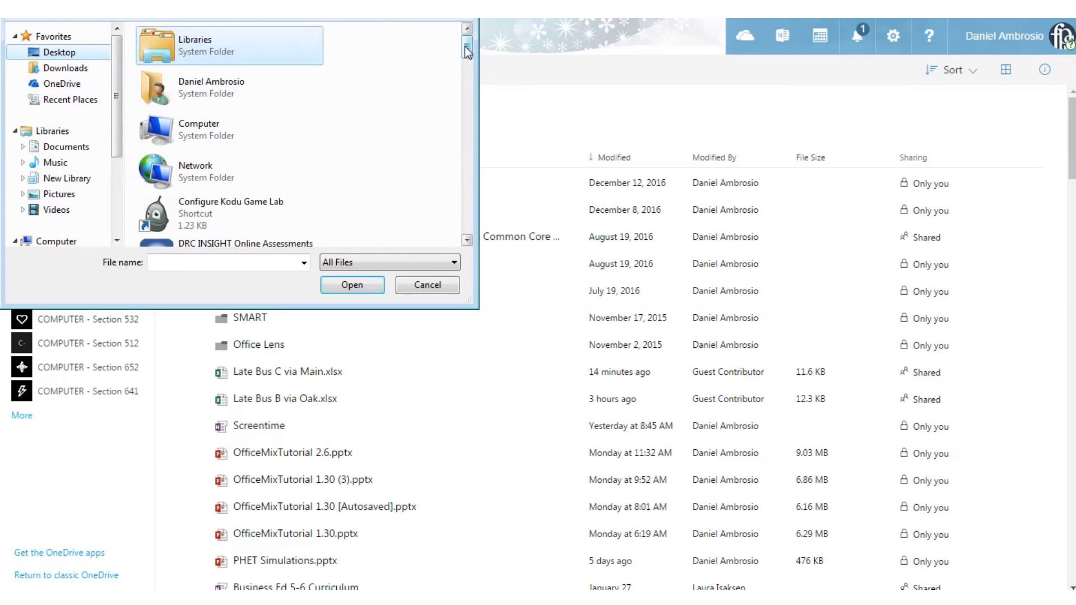
{"action": "left_click_drag", "start_coordinate": [465, 52], "coordinate": [457, 120]}
{"action": "left_click", "coordinate": [251, 104]}
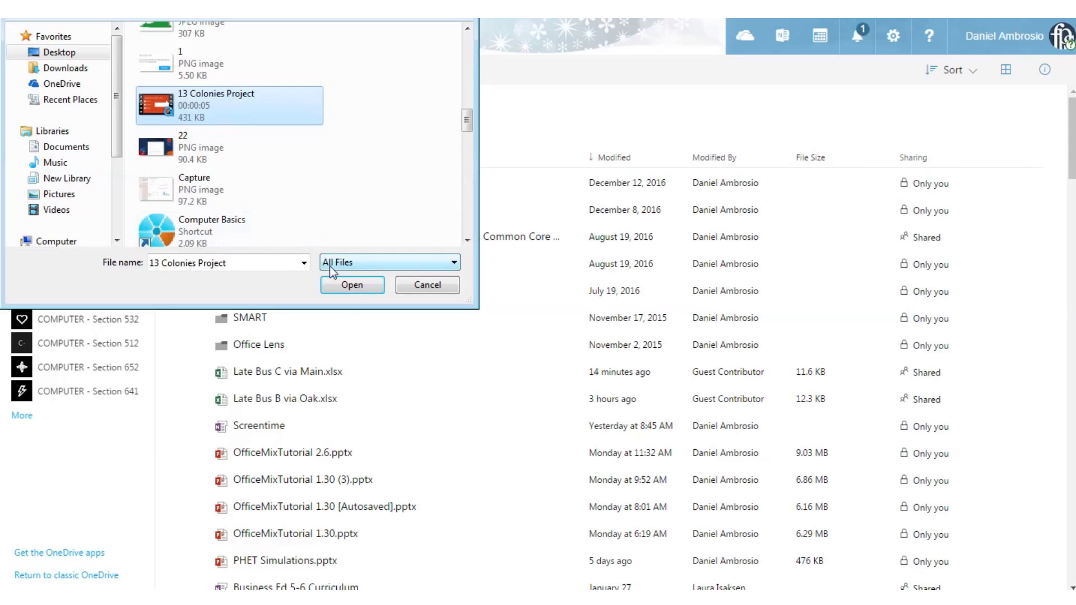
{"action": "left_click", "coordinate": [350, 284]}
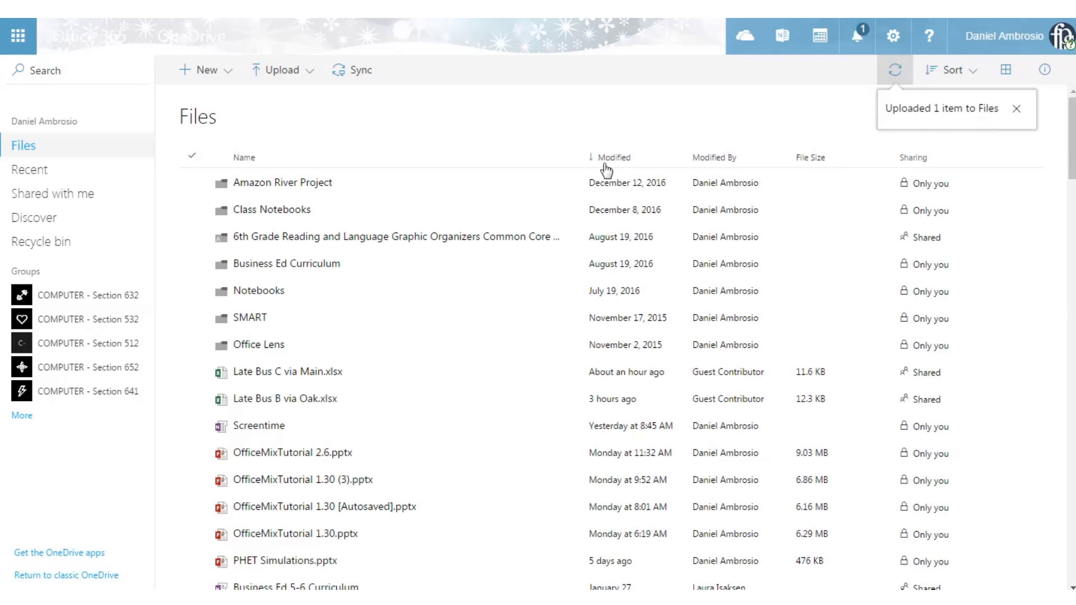
Step: Sort Files by Modified, newest first, and select 13 Colonies Project.mp4
{"action": "left_click", "coordinate": [626, 159]}
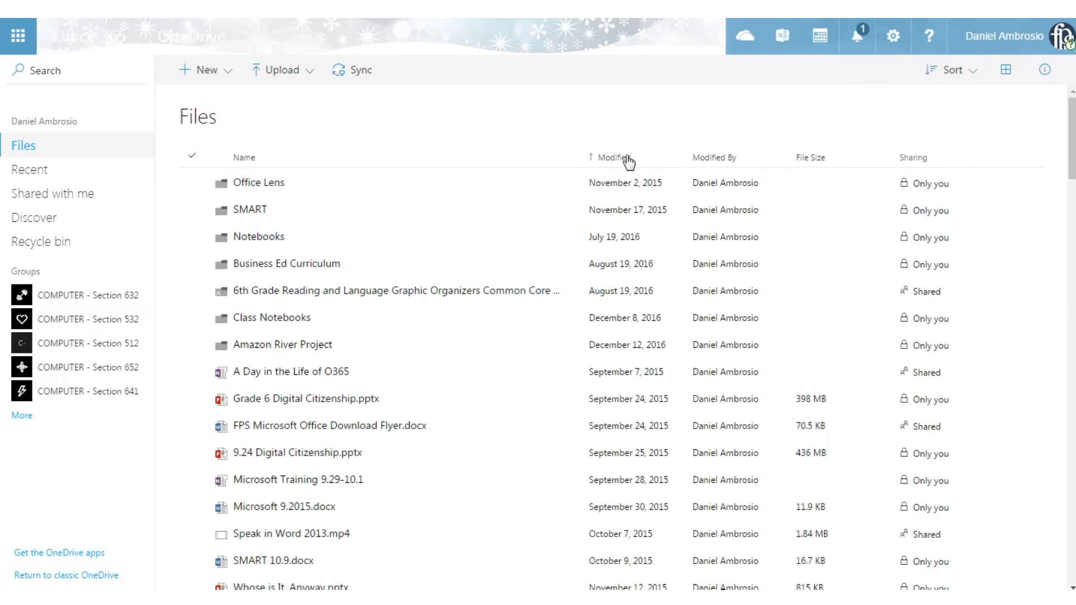
{"action": "left_click", "coordinate": [627, 159]}
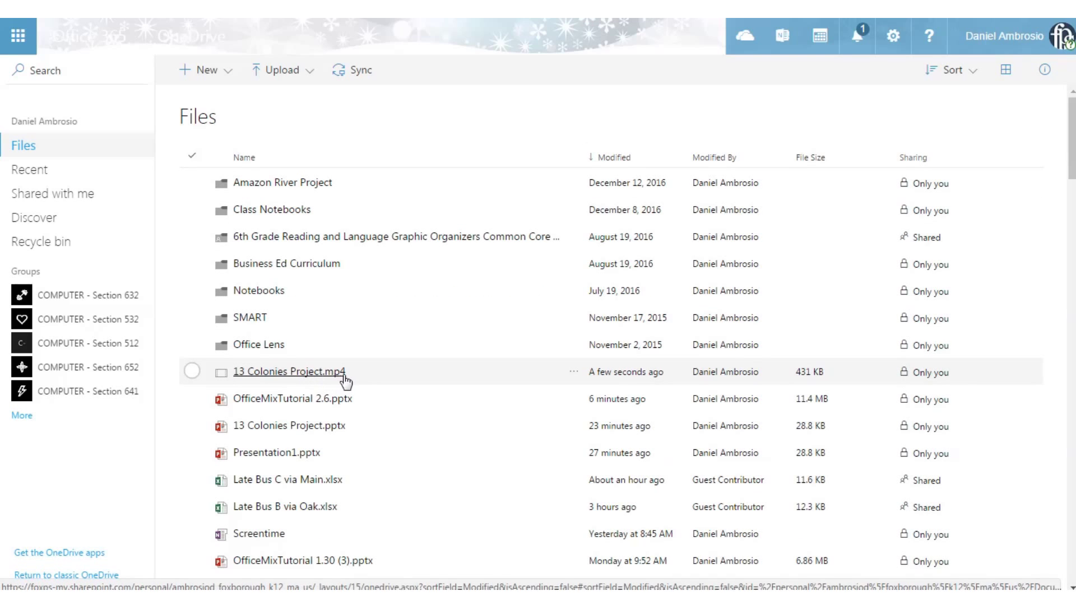
{"action": "left_click", "coordinate": [192, 371]}
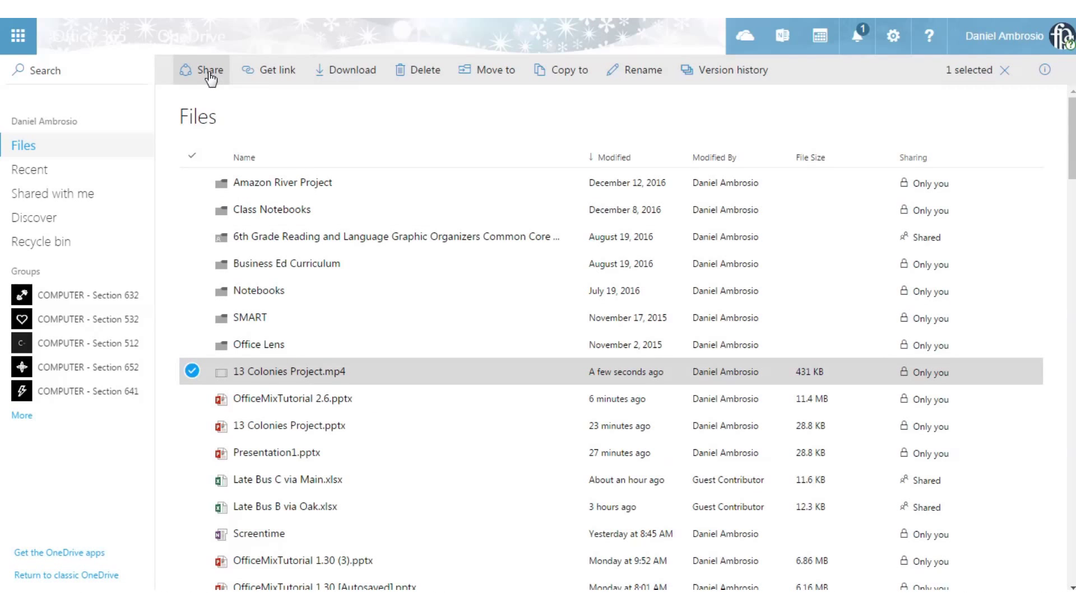
Step: Create a 'View link - no sign-in required' for the video and copy it to the clipboard
{"action": "left_click", "coordinate": [264, 79]}
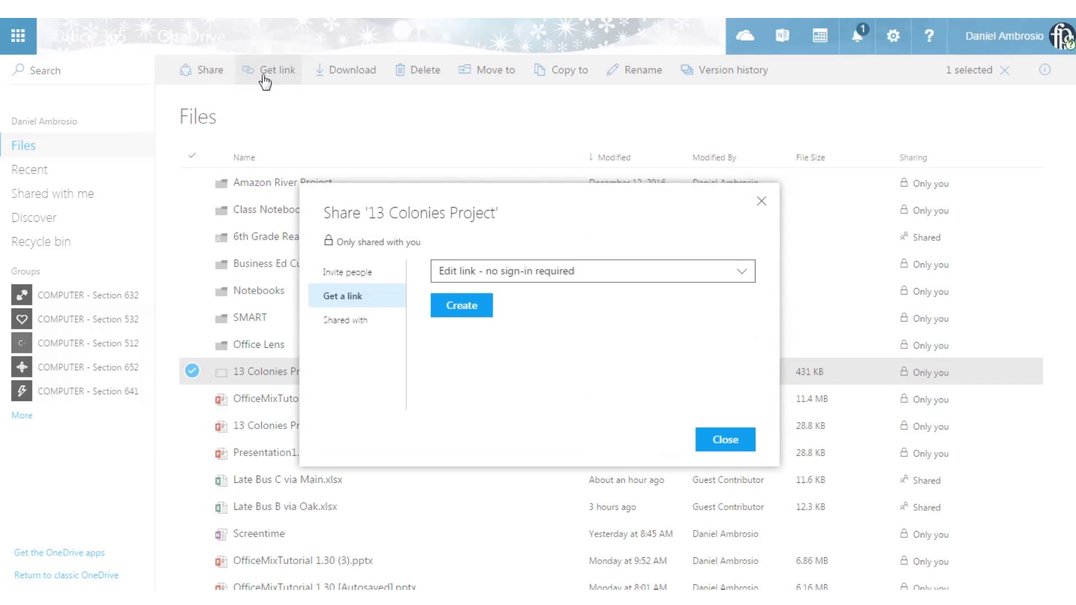
{"action": "left_click", "coordinate": [487, 278]}
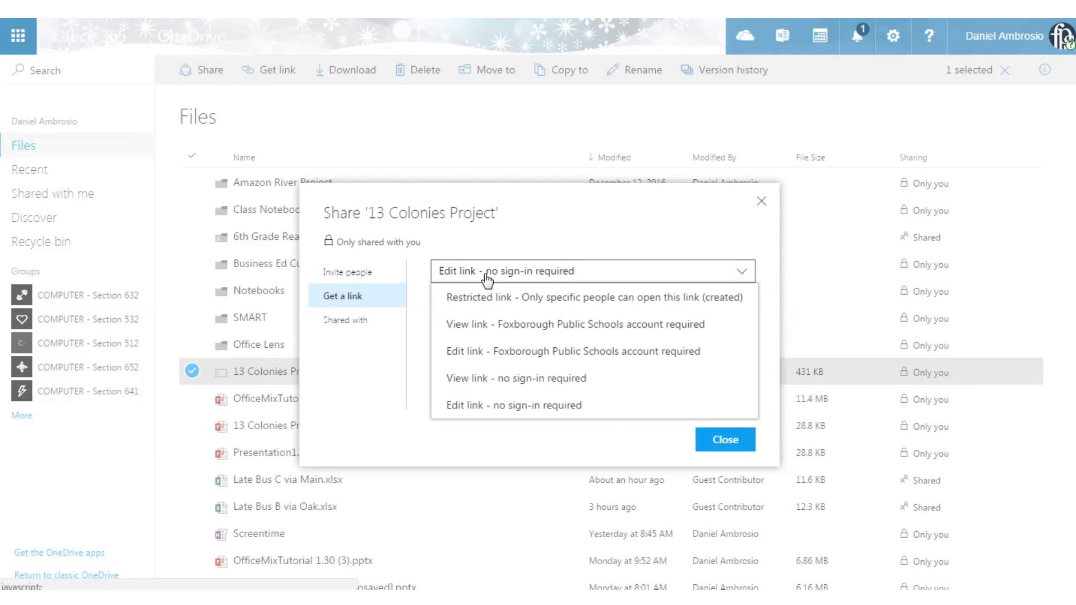
{"action": "left_click", "coordinate": [505, 379]}
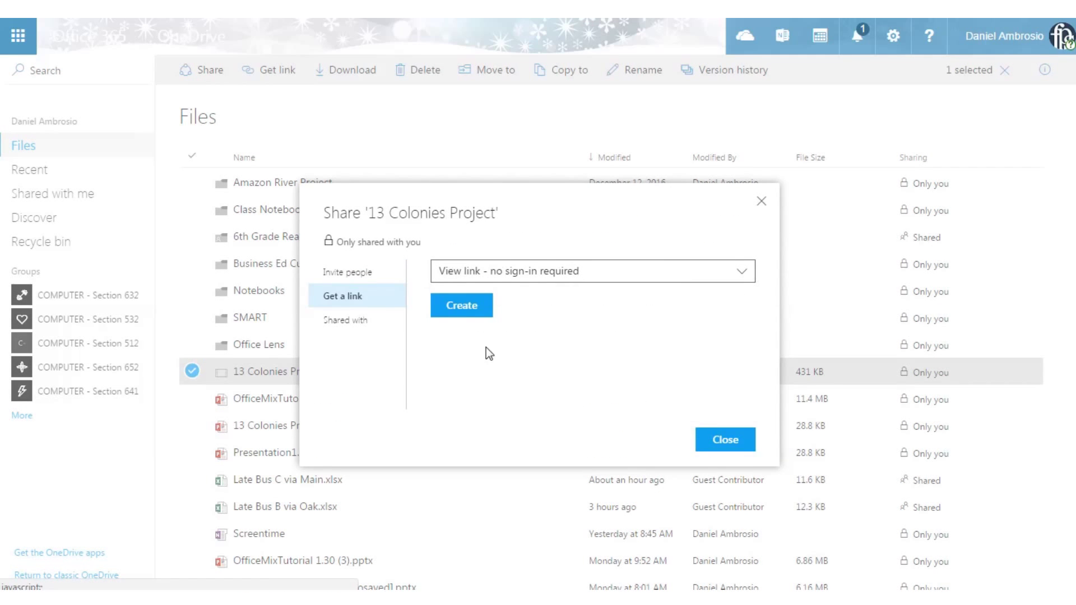
{"action": "left_click", "coordinate": [461, 306]}
{"action": "right_click", "coordinate": [527, 305]}
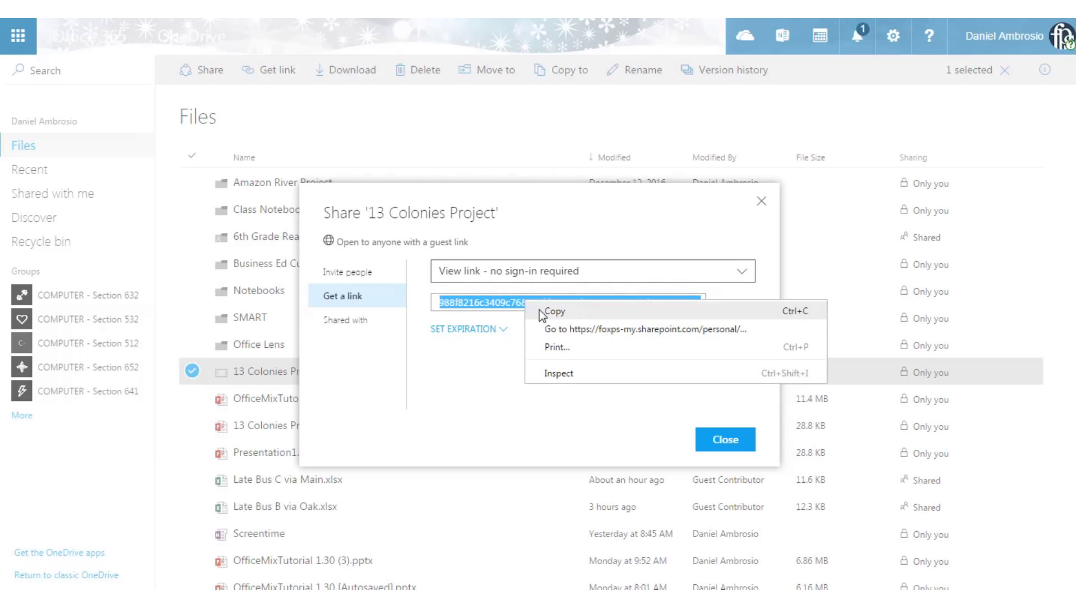
{"action": "left_click", "coordinate": [556, 315]}
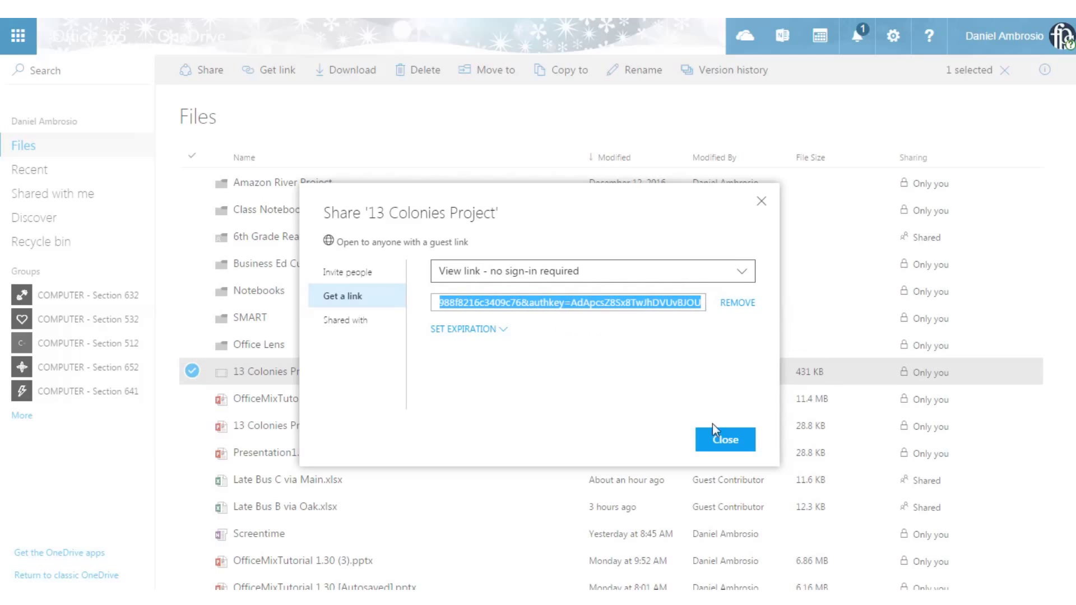
{"action": "left_click", "coordinate": [718, 442]}
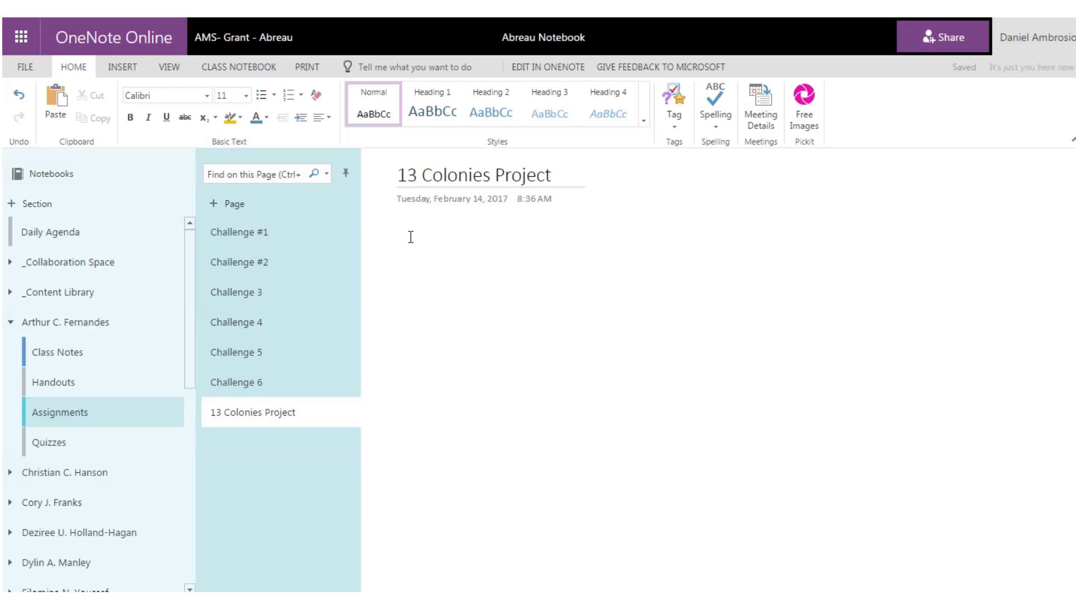
Step: Type 'Link to project' at the top of the 13 Colonies Project page
{"action": "left_click", "coordinate": [411, 237]}
{"action": "type", "text": "Lines"}
{"action": "key", "text": "BackSpace"}
{"action": "key", "text": "BackSpace"}
{"action": "type", "text": "k to project"}
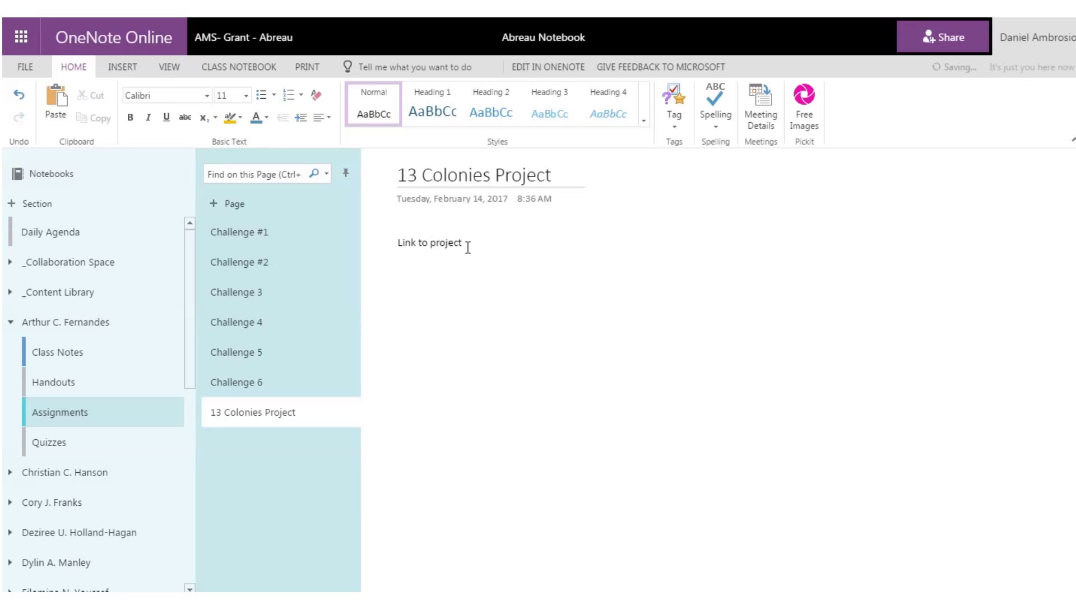
Step: Hyperlink the 'Link to project' text to the copied video URL
{"action": "left_click_drag", "start_coordinate": [468, 247], "coordinate": [393, 253]}
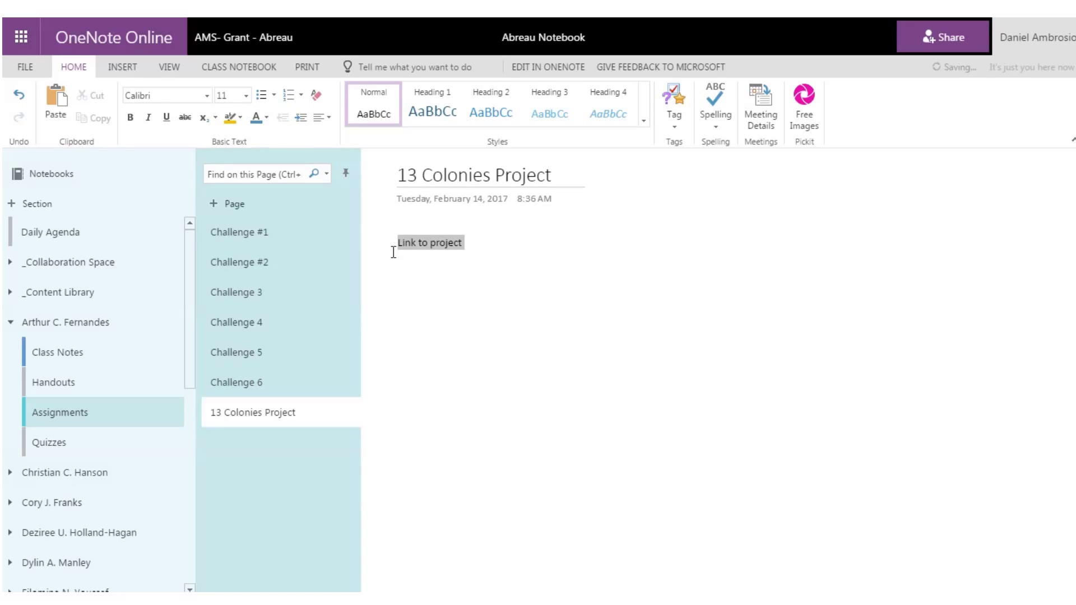
{"action": "right_click", "coordinate": [424, 250]}
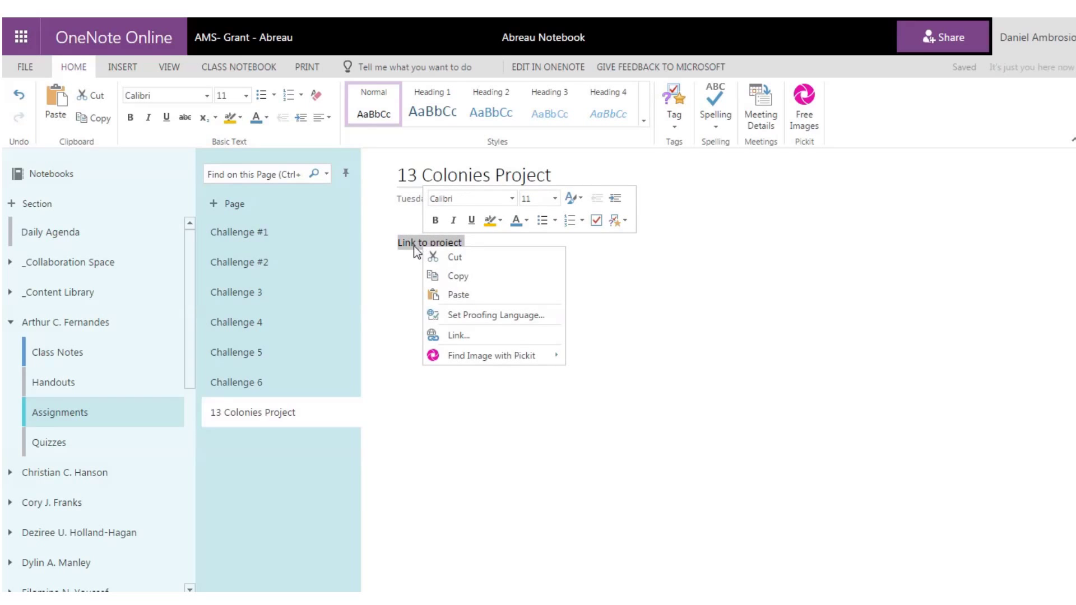
{"action": "left_click", "coordinate": [449, 335]}
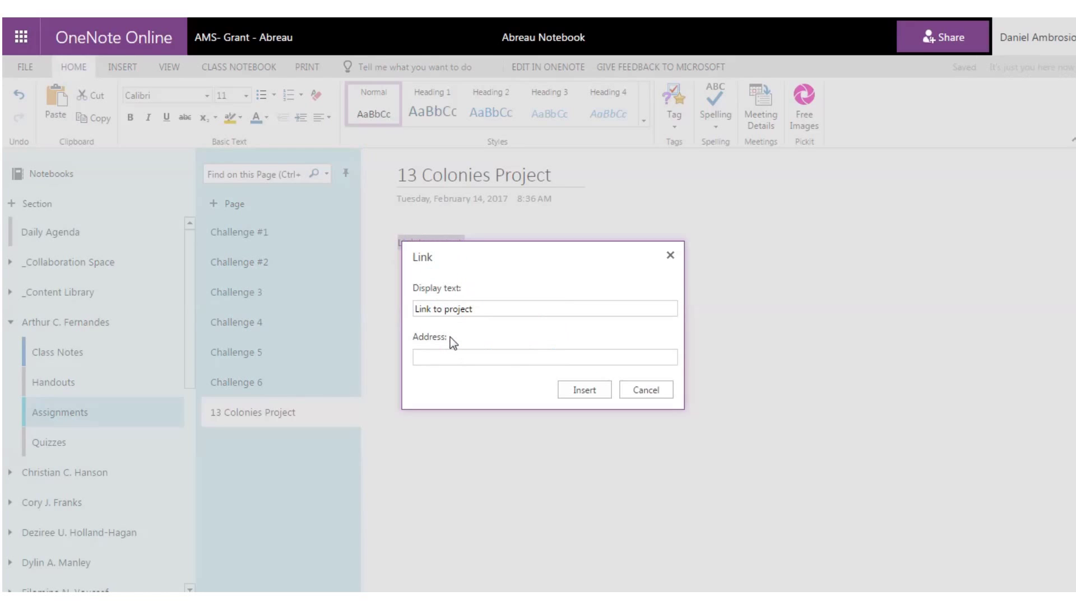
{"action": "key", "text": "ctrl+v"}
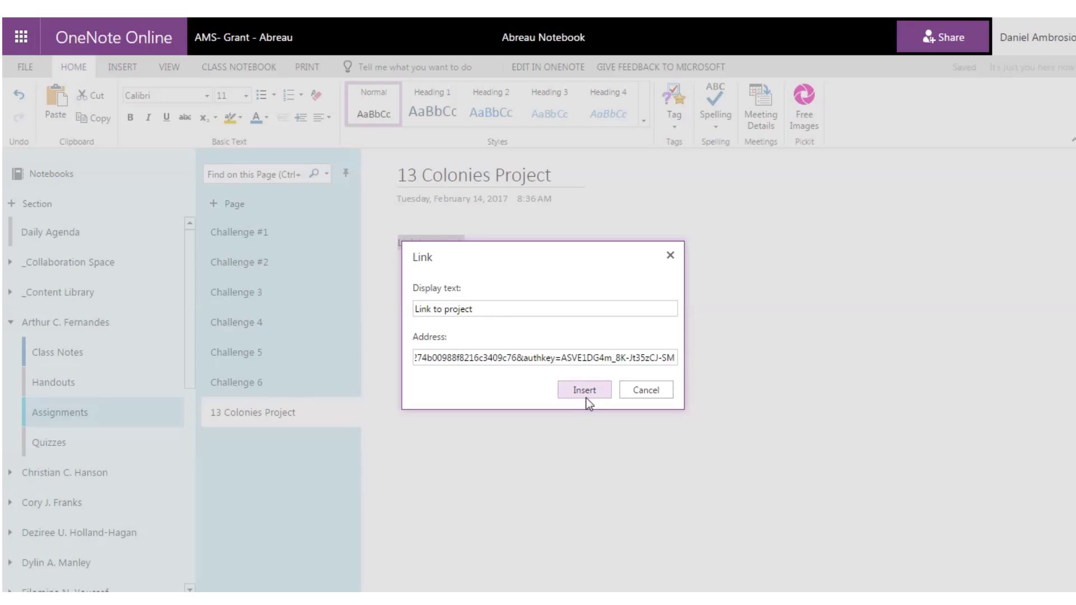
{"action": "left_click", "coordinate": [584, 391]}
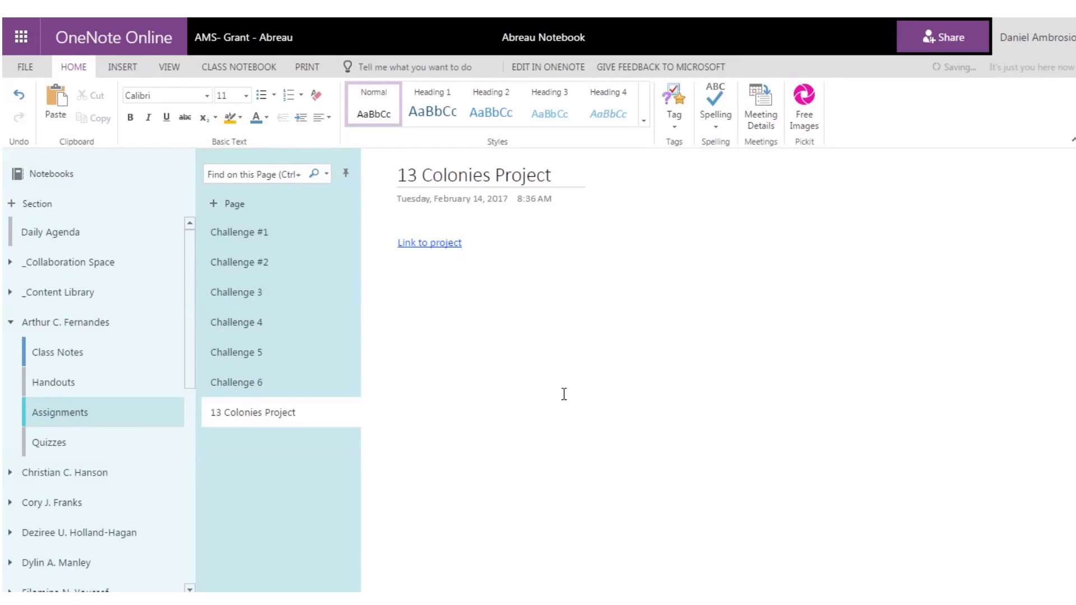